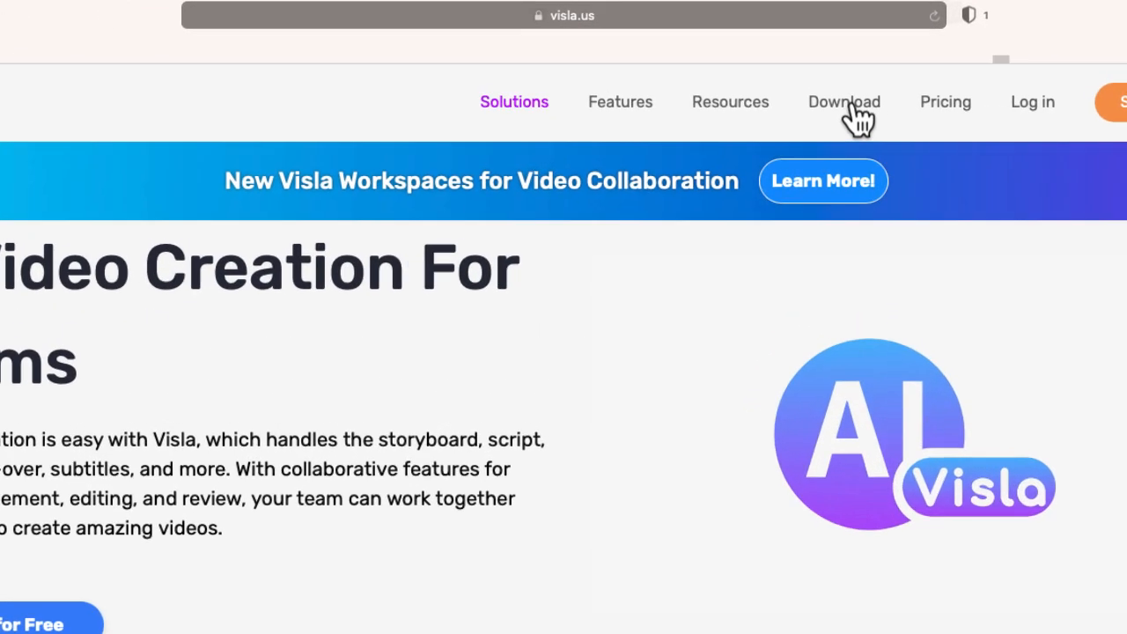
Step: Open the Visla download page, and start the Screen Step Recorder on the browser window showing the PowerPoint presentation
click(851, 105)
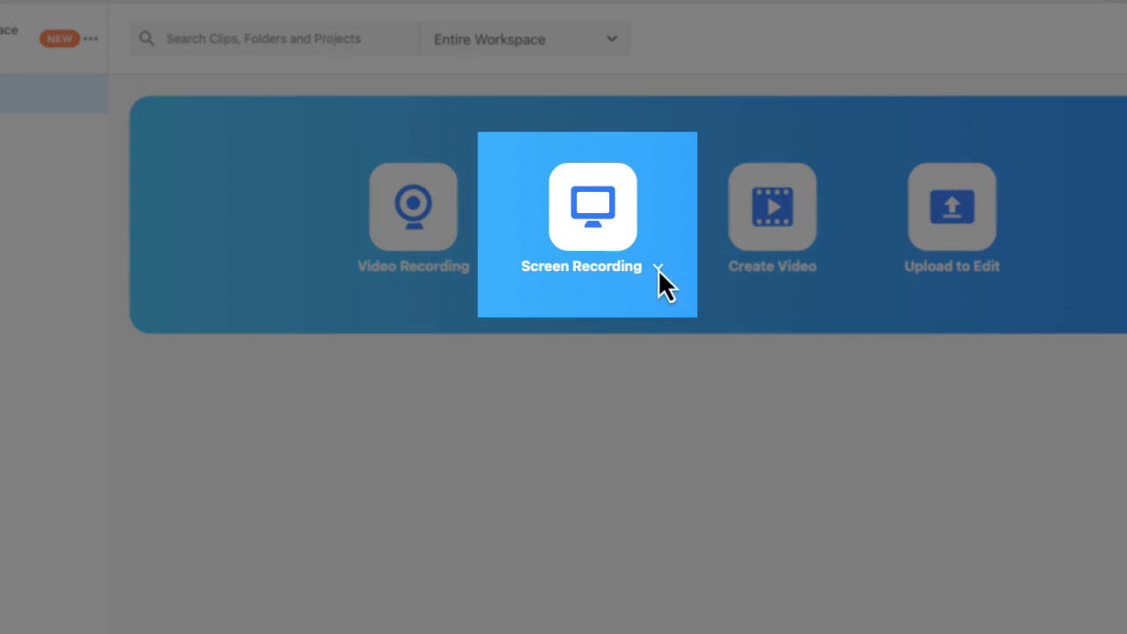
click(658, 269)
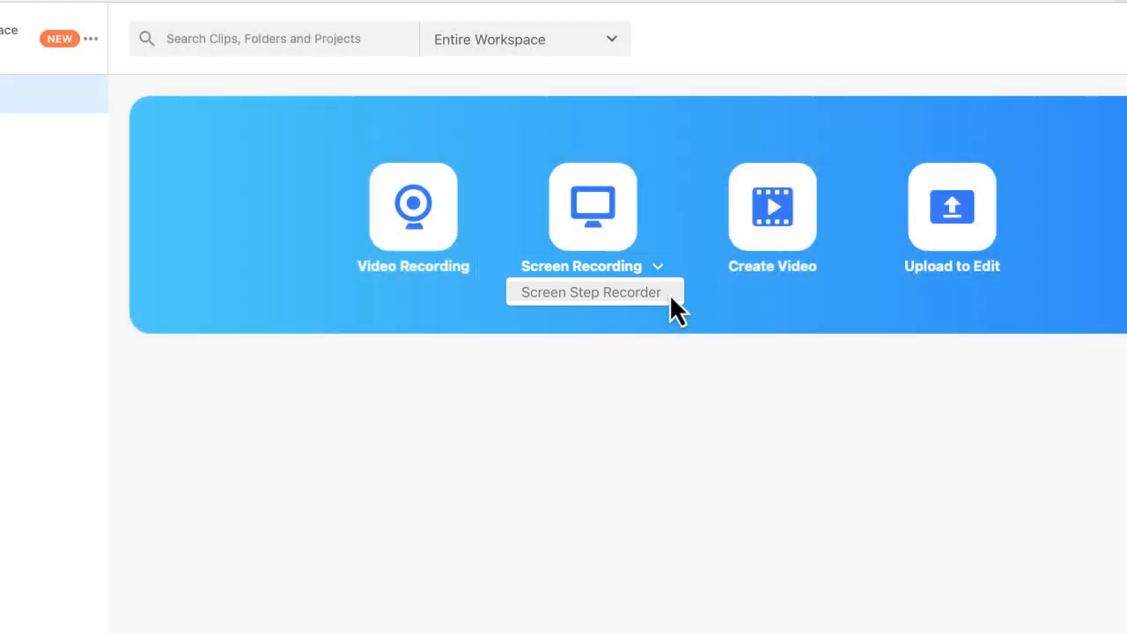
click(669, 294)
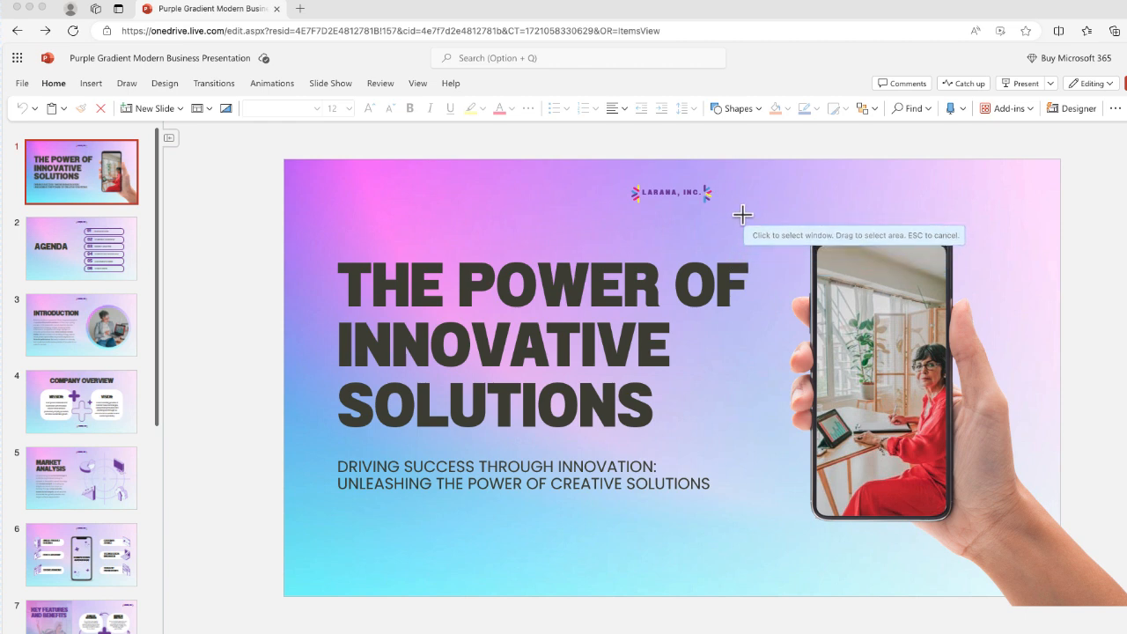
click(762, 151)
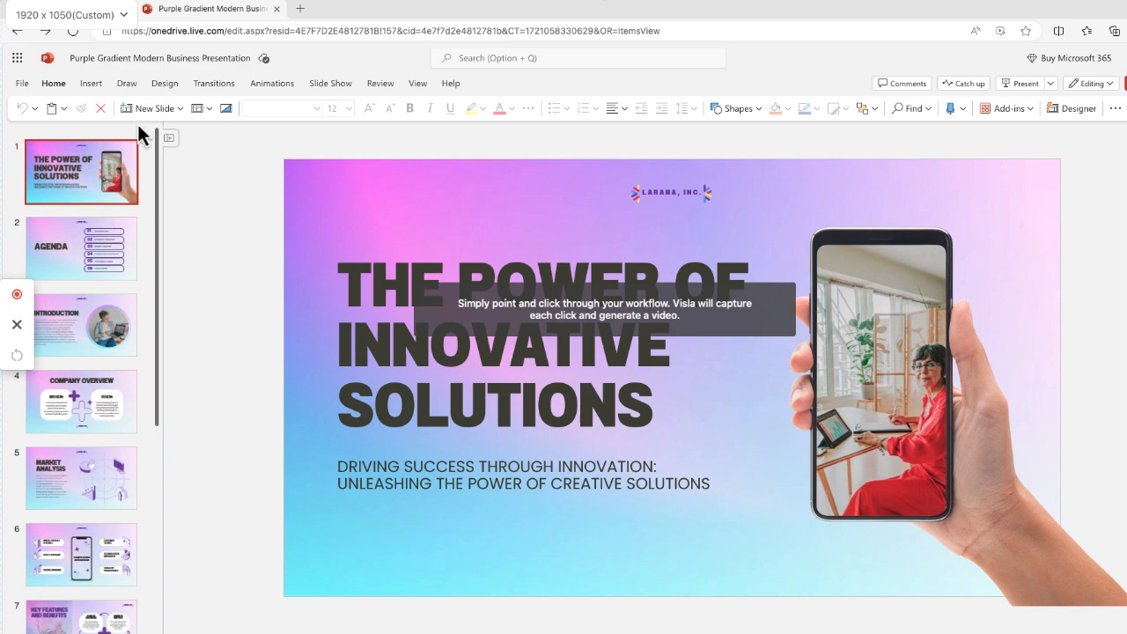
Step: Record the workflow of creating an online copy of the presentation in the OneDrive Documents folder
click(24, 86)
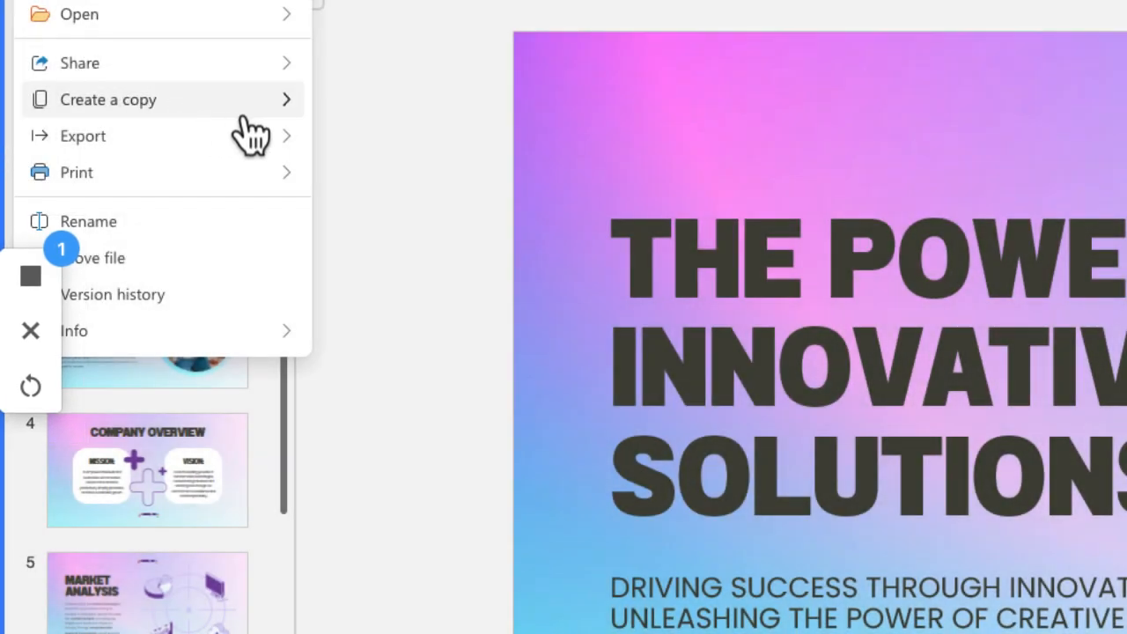
click(272, 114)
click(292, 113)
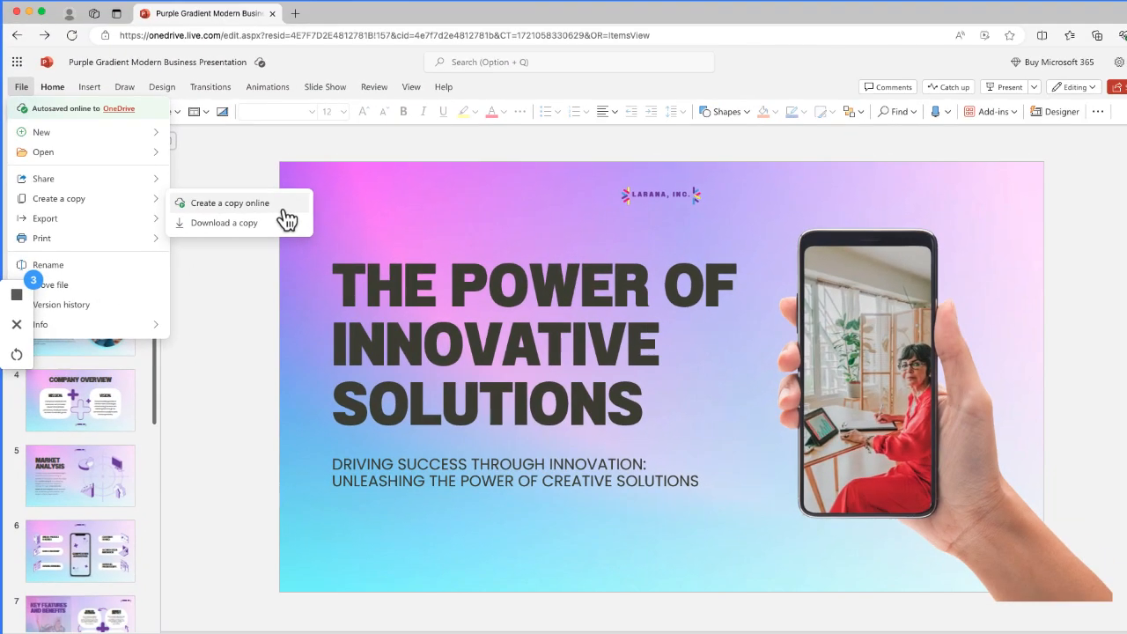
click(283, 209)
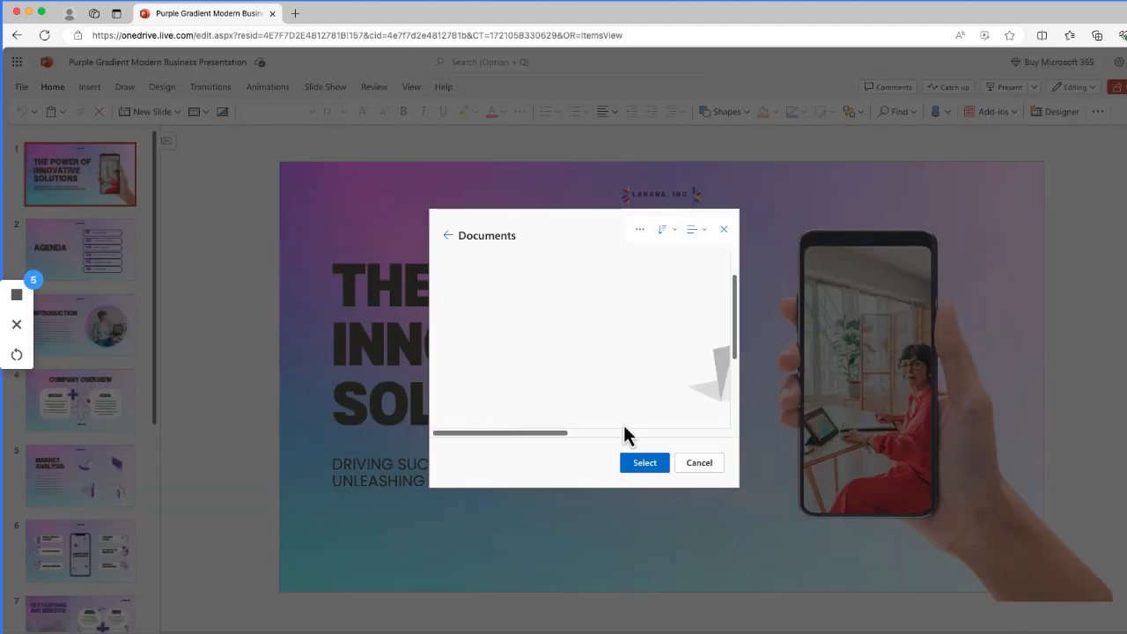
click(647, 461)
click(604, 391)
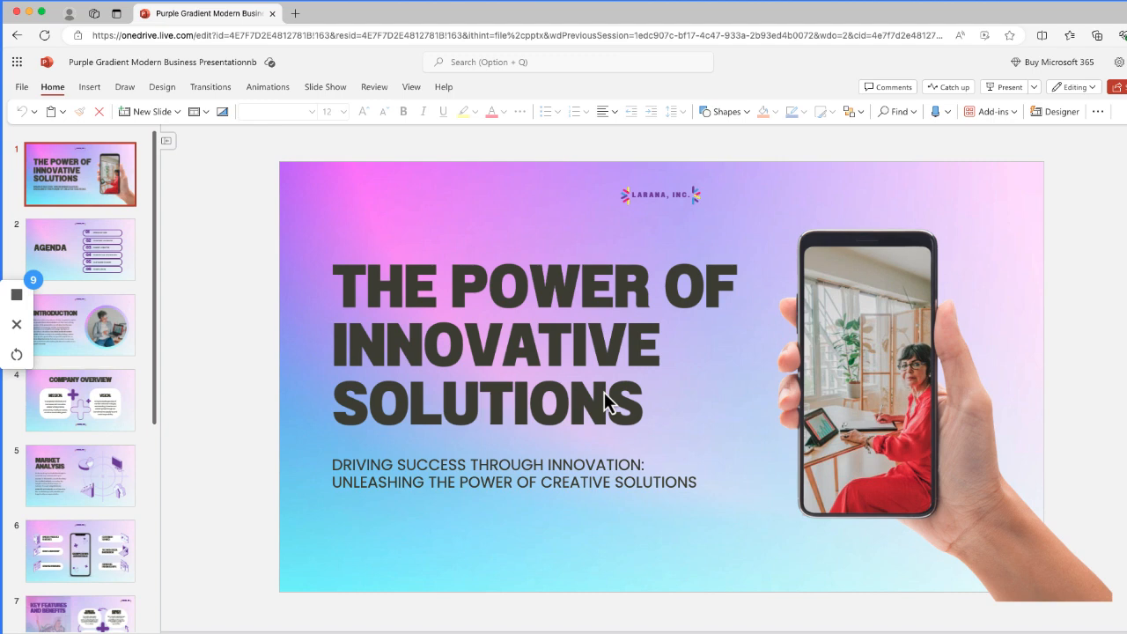
Step: Stop recording and generate a preview described as saving a copy of a PowerPoint presentation in OneDrive to customize for individual clients
click(16, 296)
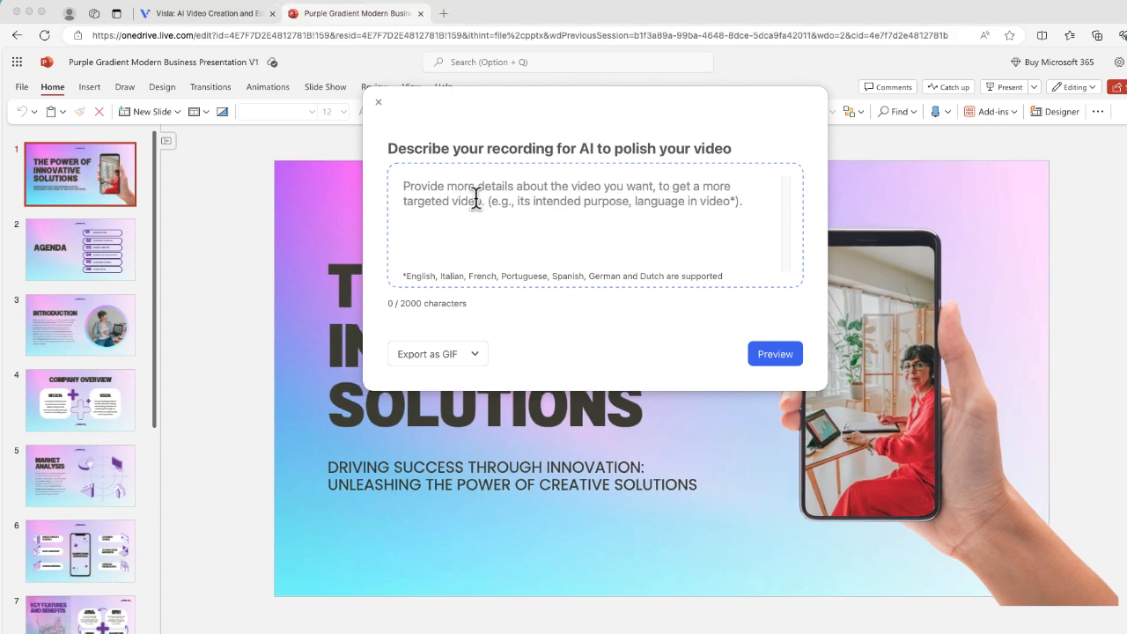
text(A video which shares how to save a copy of a PowerPoint presentation in OneDrive to customize for individual clients)
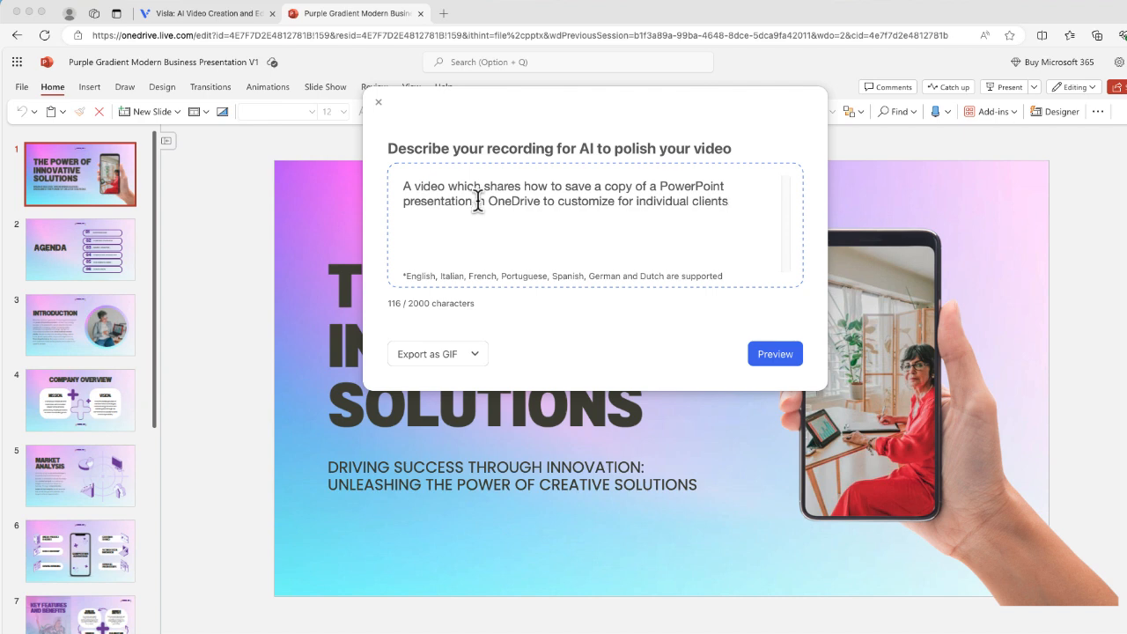
click(773, 354)
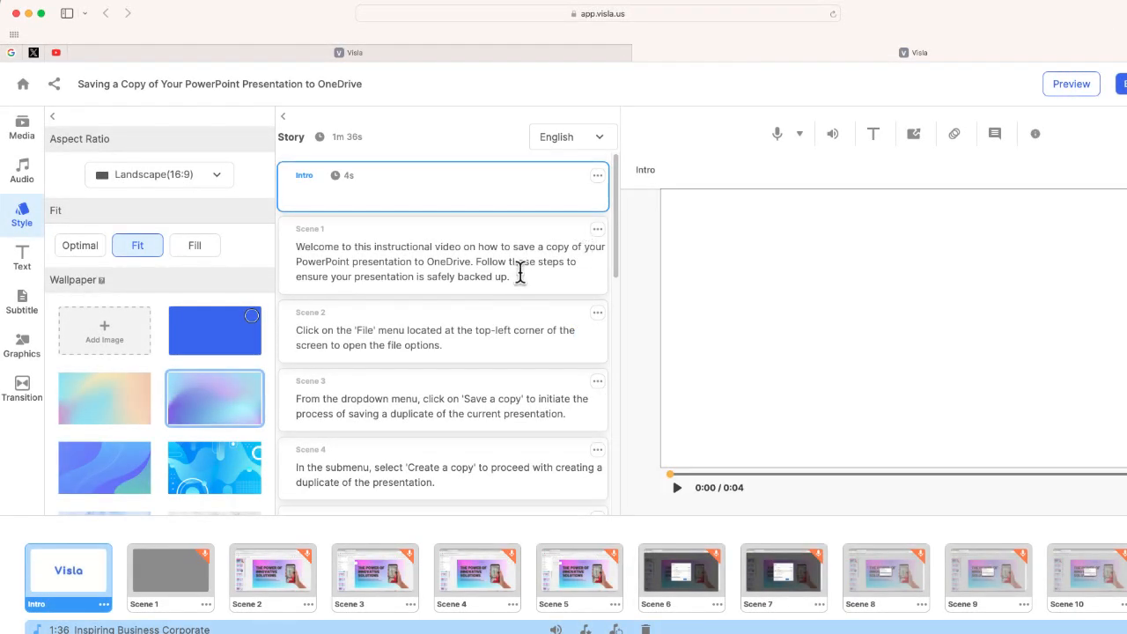
Step: Play back Scene 1 to check its title card and narration, and pause the playback
click(420, 261)
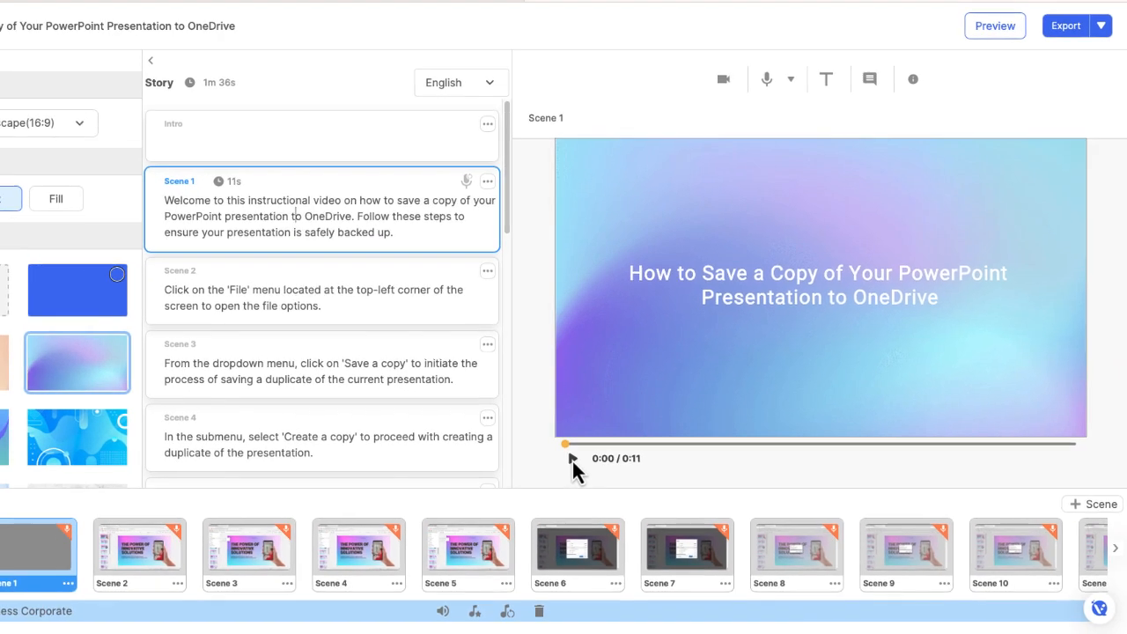
click(580, 465)
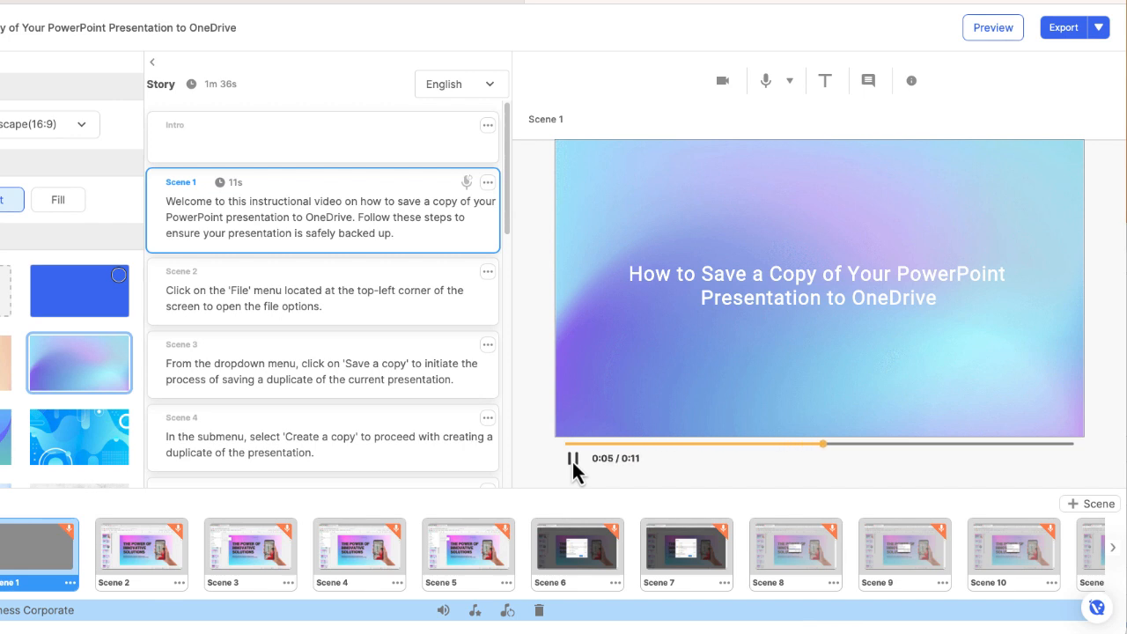
click(572, 459)
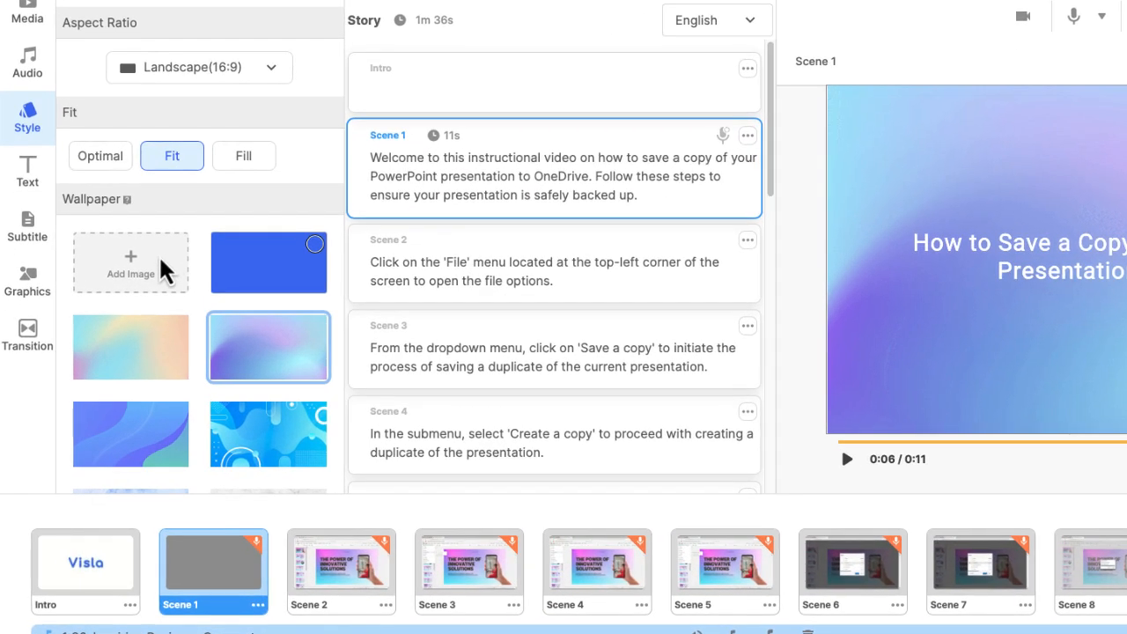
Step: Change the video wallpaper to solid blue and move Scene 1's title text slightly down
click(277, 266)
click(315, 247)
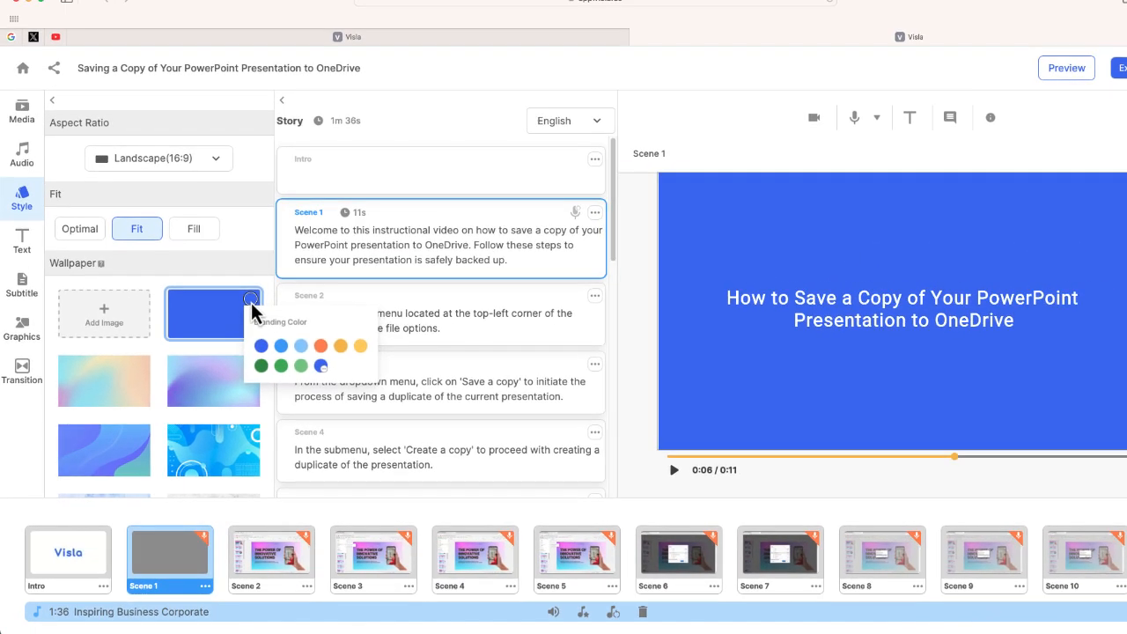
click(799, 301)
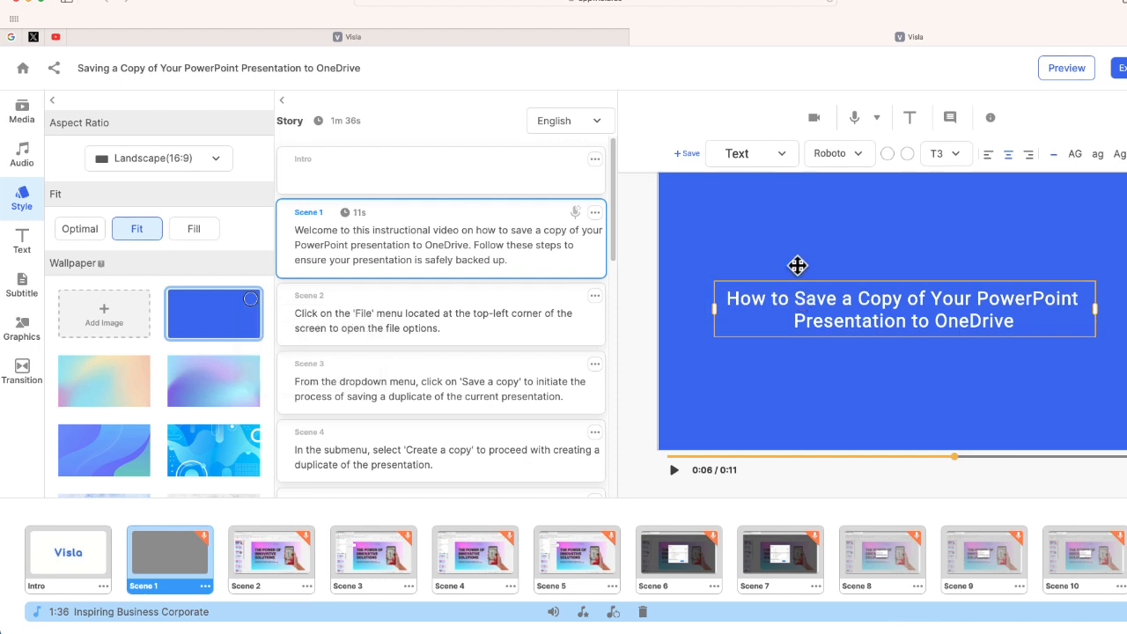
click(865, 157)
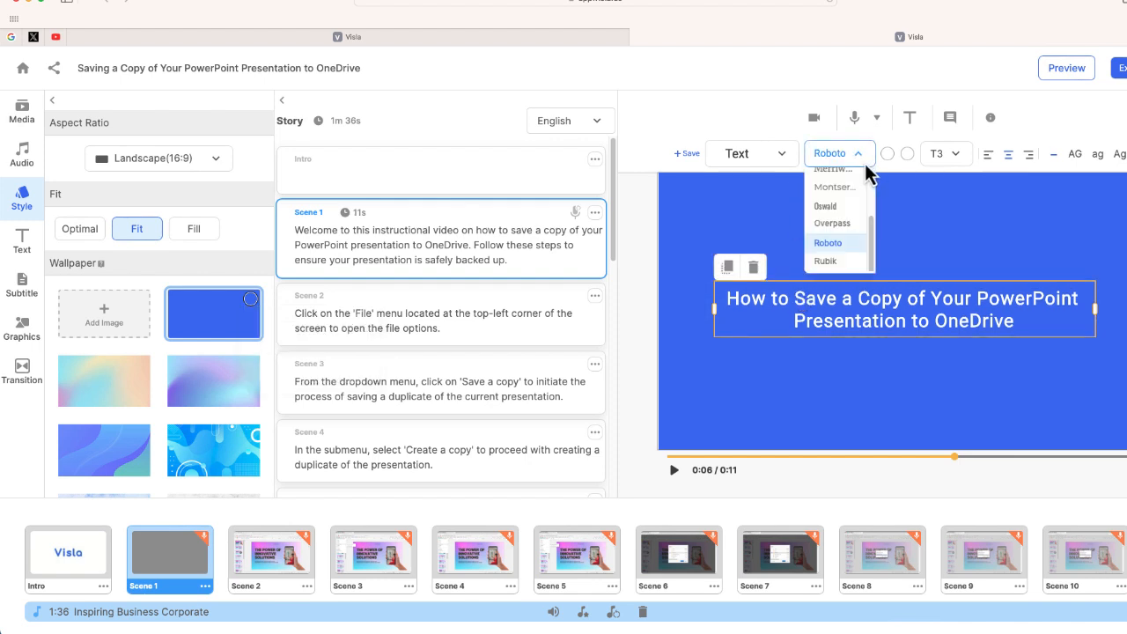
click(859, 162)
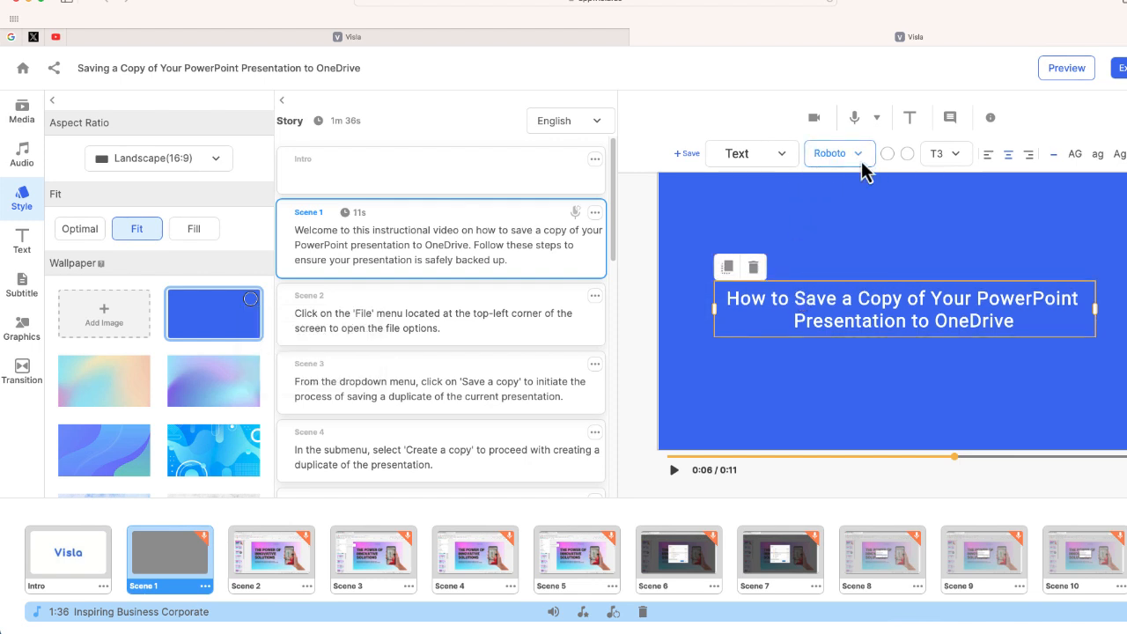
mouse_move(834, 296)
mouse_down()
mouse_move(839, 254)
mouse_move(835, 303)
mouse_up()
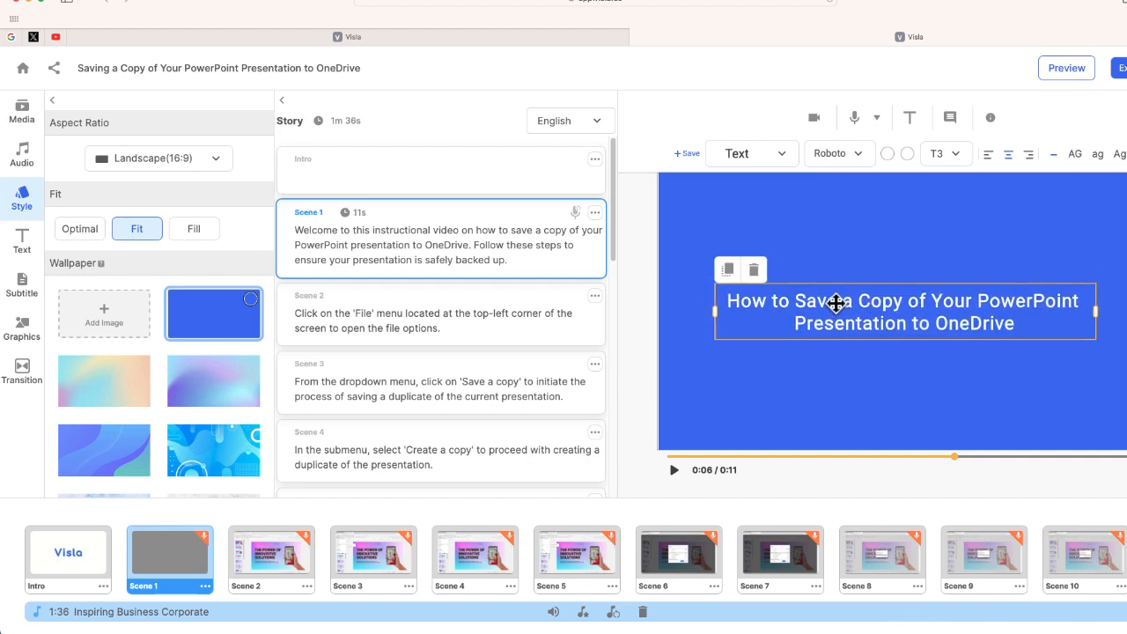
Step: Move Scene 2's "Open file menu" caption onto the blue area below the screen capture and color its text orange
click(505, 324)
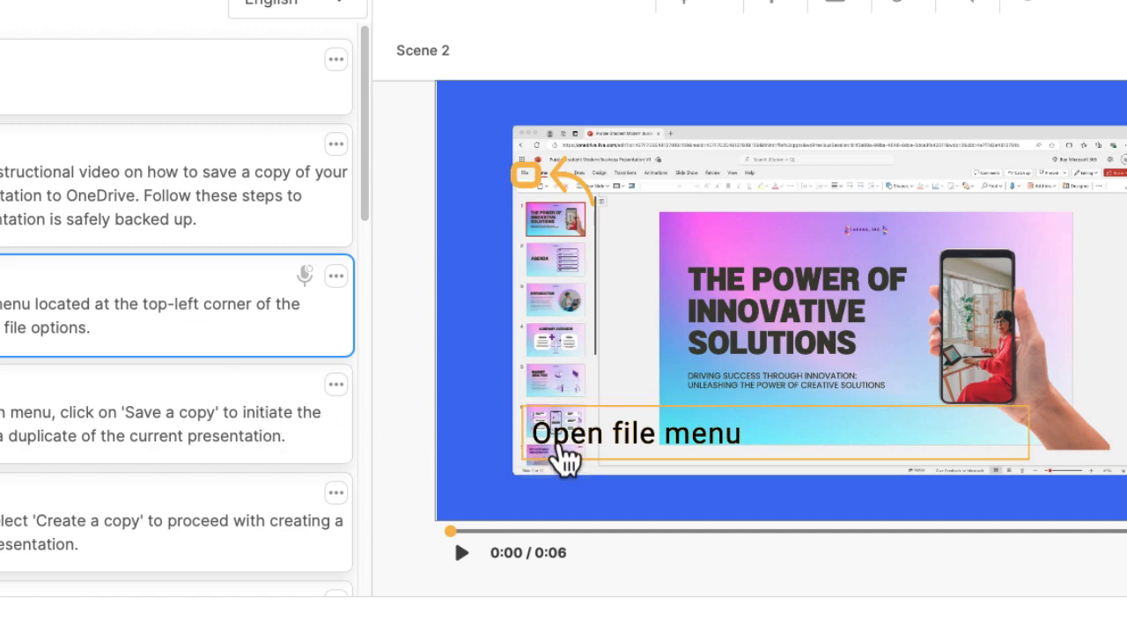
click(558, 445)
drag(559, 444, 497, 497)
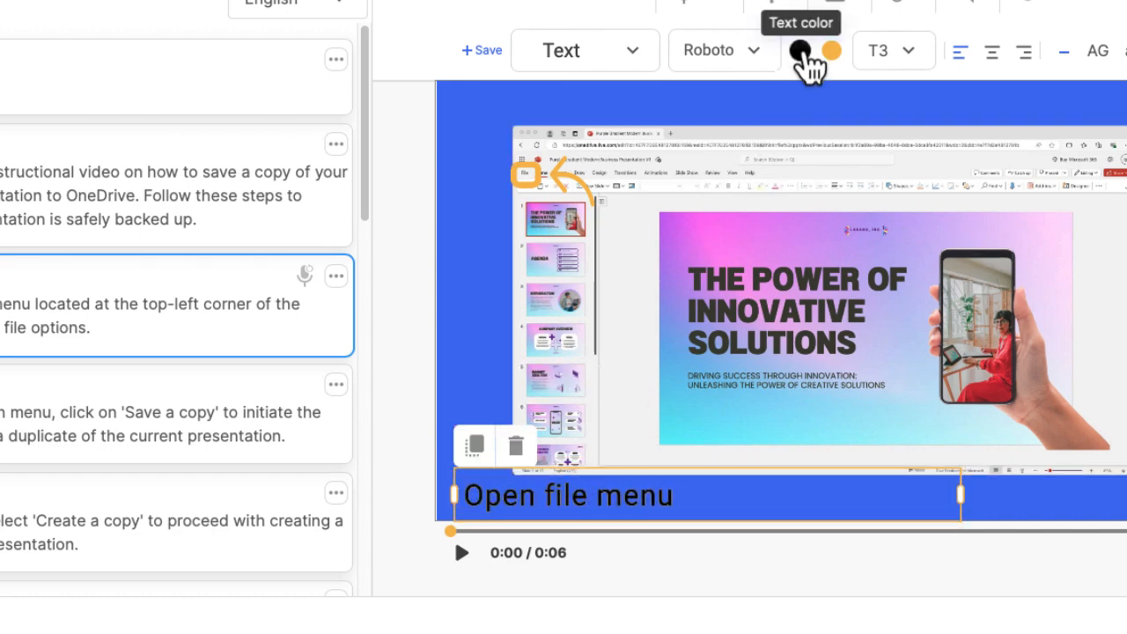
click(803, 56)
click(752, 130)
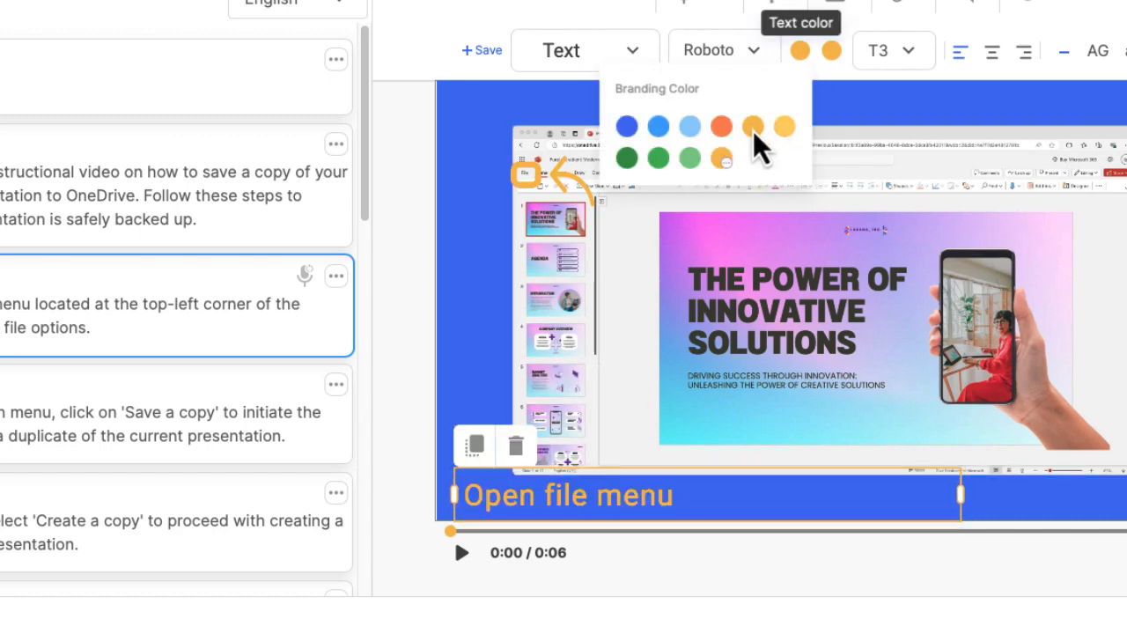
click(495, 113)
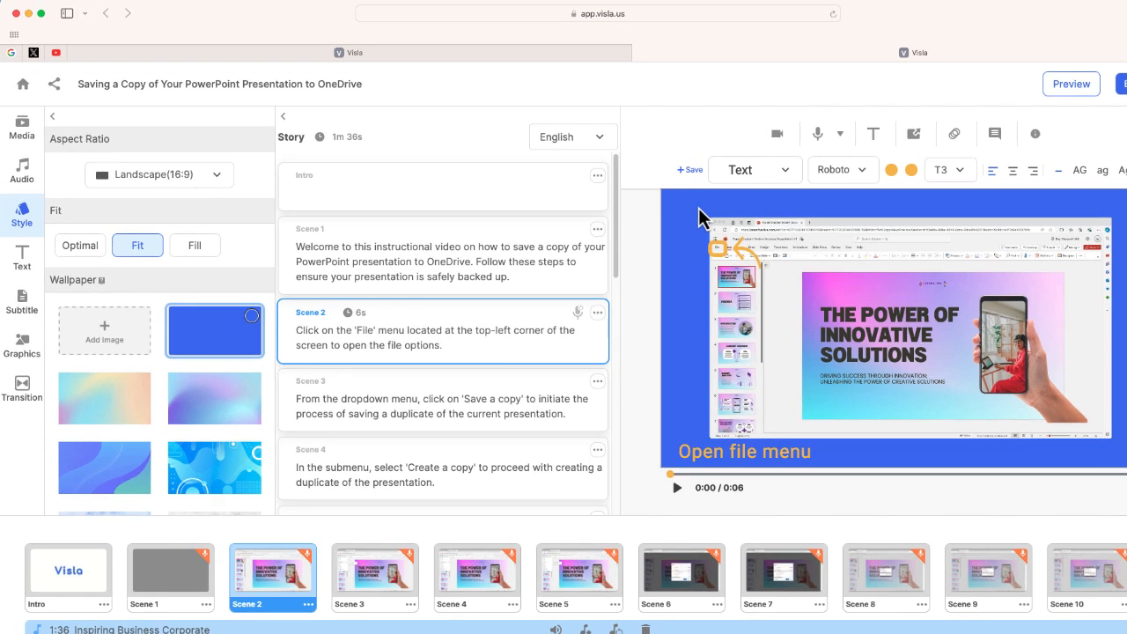
Step: Go through the story from Scene 3 to Scene 7, examining each scene's script and caption placement
click(517, 398)
click(523, 464)
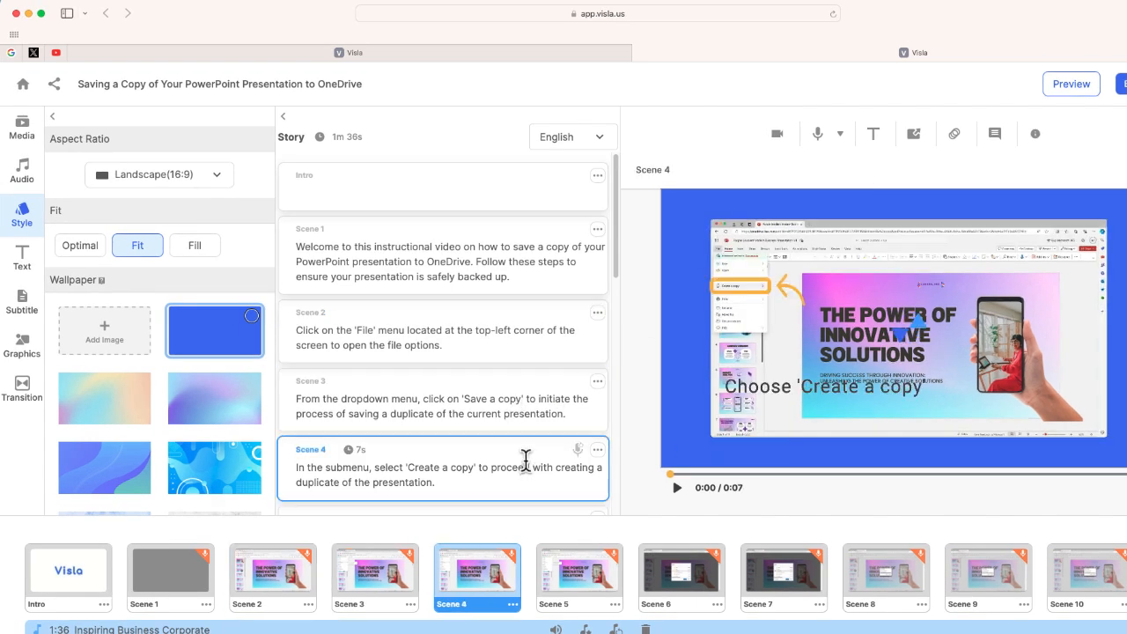
scroll(527, 461, down, 1)
click(521, 472)
scroll(521, 473, down, 1)
click(521, 473)
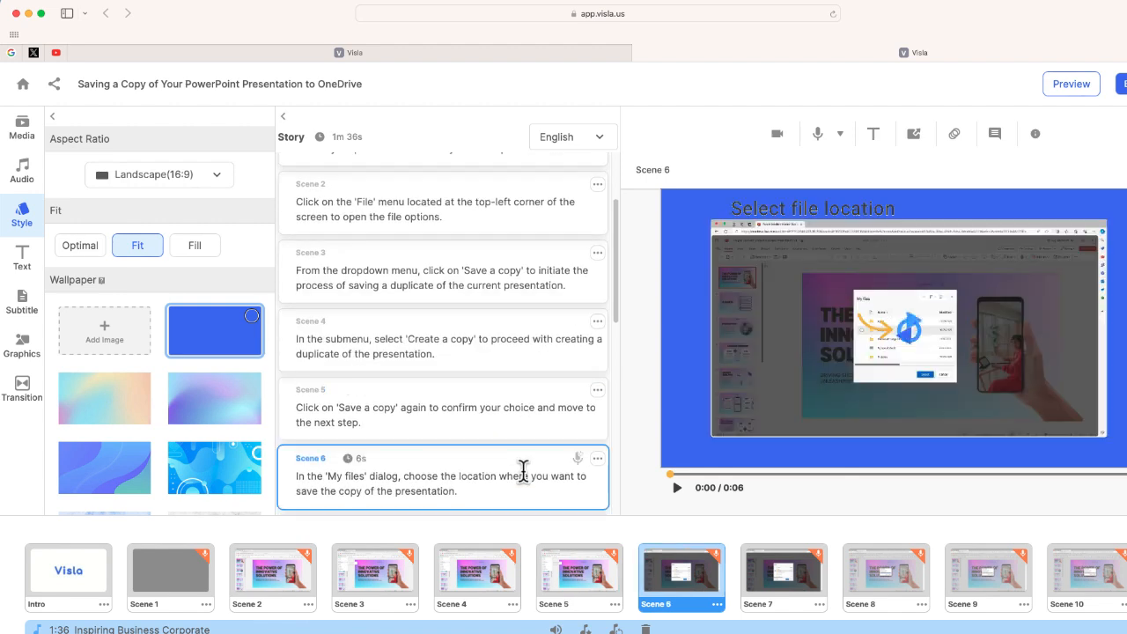
scroll(358, 198, down, 2)
click(447, 422)
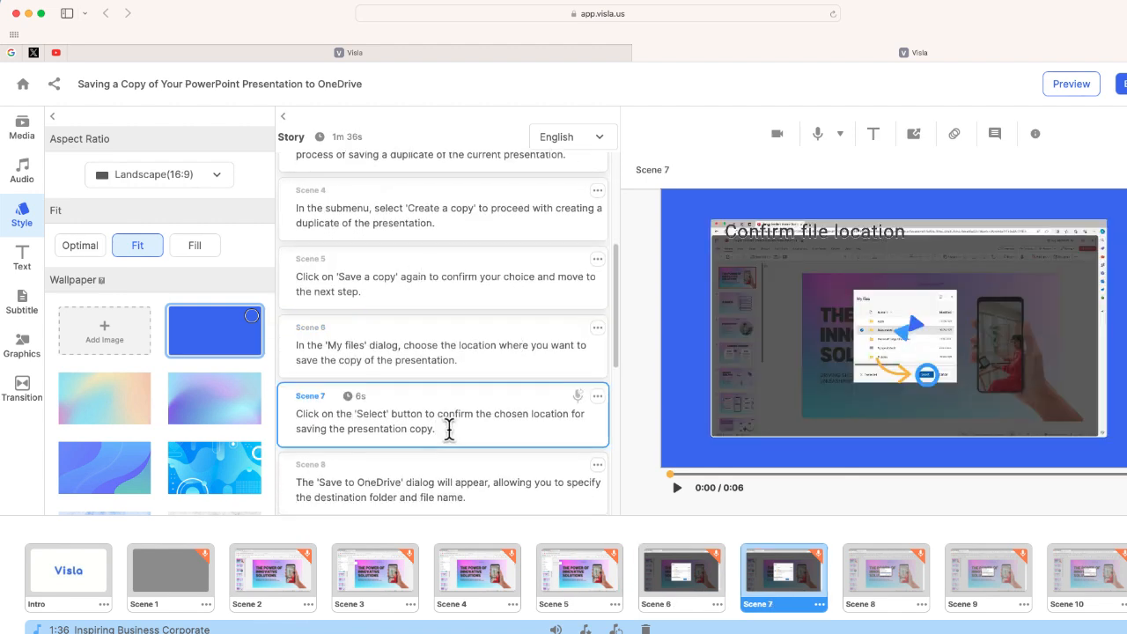
Step: Restyle Scene 7's "Confirm file location" caption with orange Oswald text and place it below the screen capture
click(774, 208)
click(891, 170)
click(881, 217)
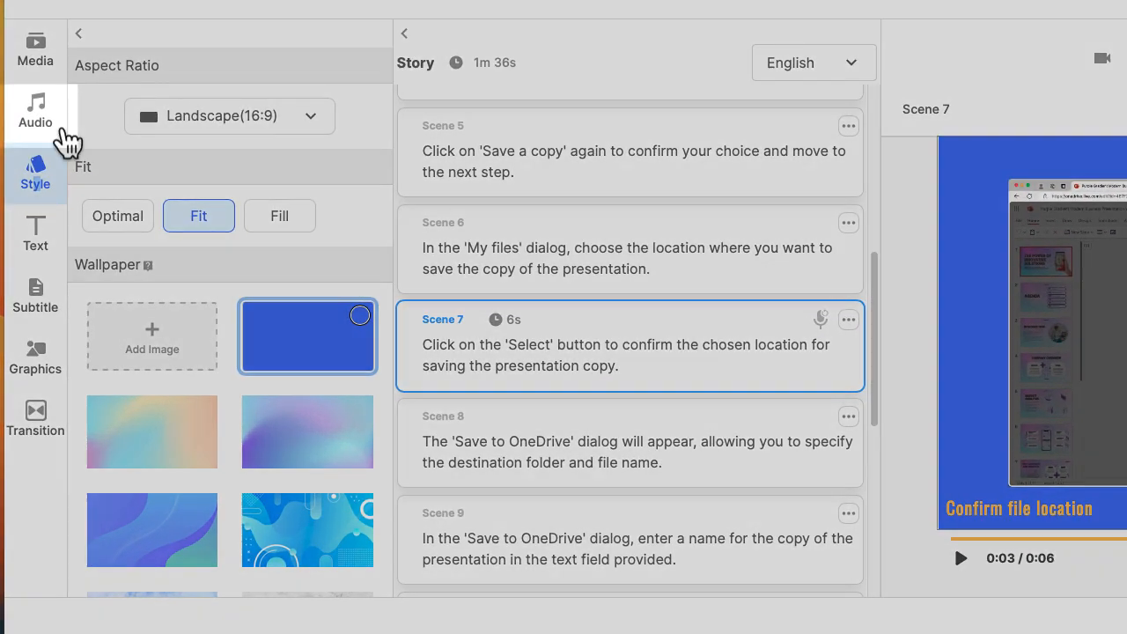
Step: Browse the AI voice-over voices for all scenes, and leave the list without applying a voice
click(53, 119)
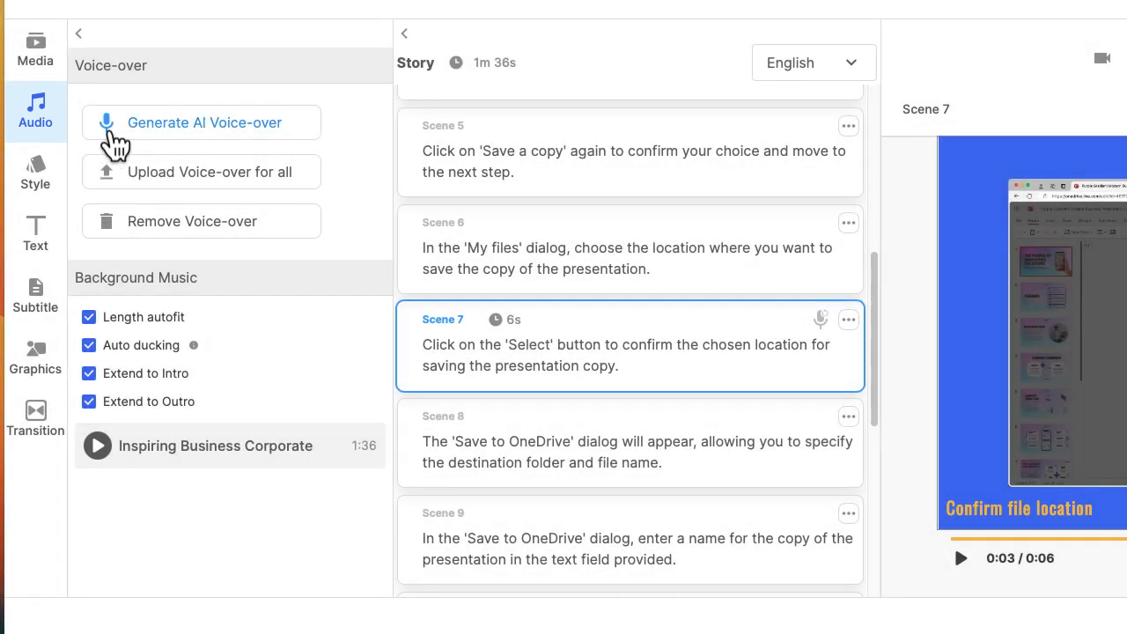
click(147, 125)
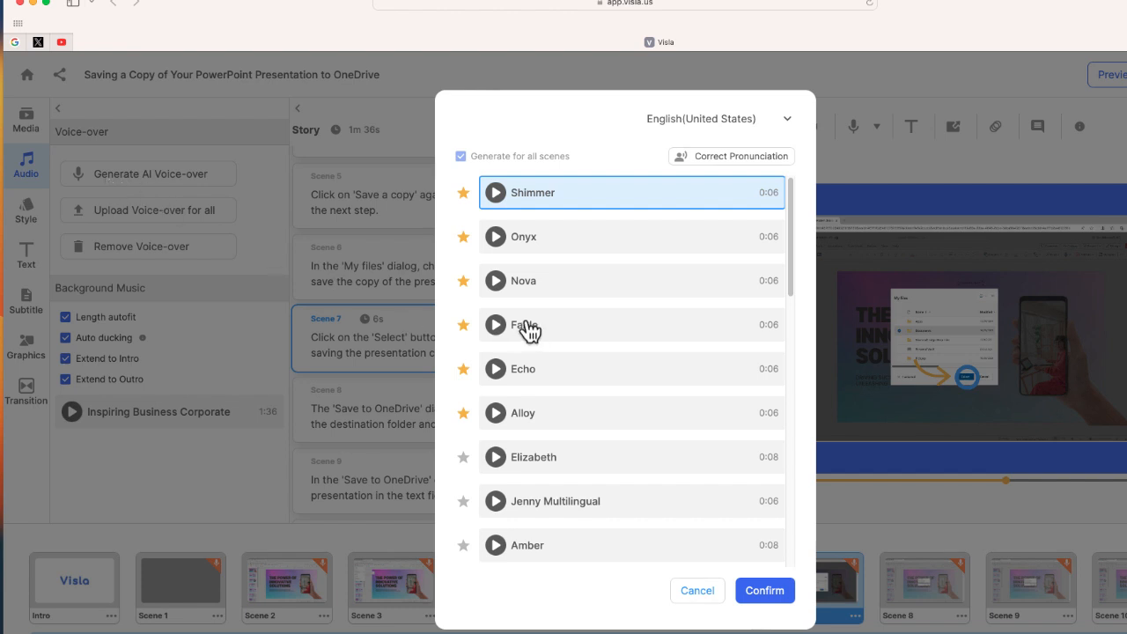
scroll(529, 322, down, 1)
scroll(526, 323, down, 3)
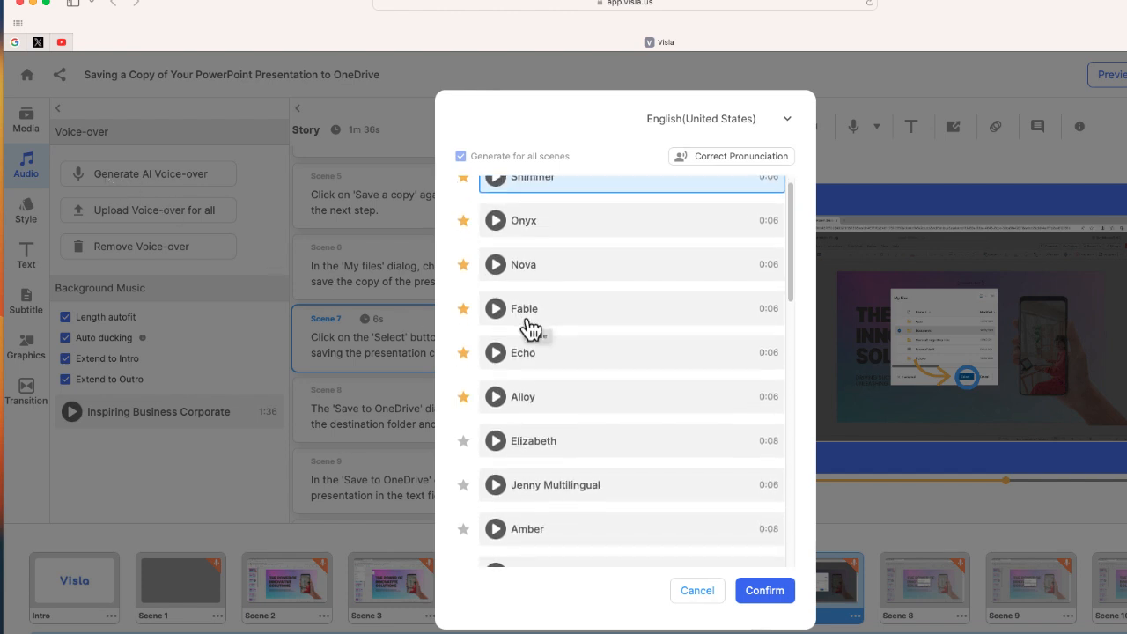
scroll(526, 323, up, 3)
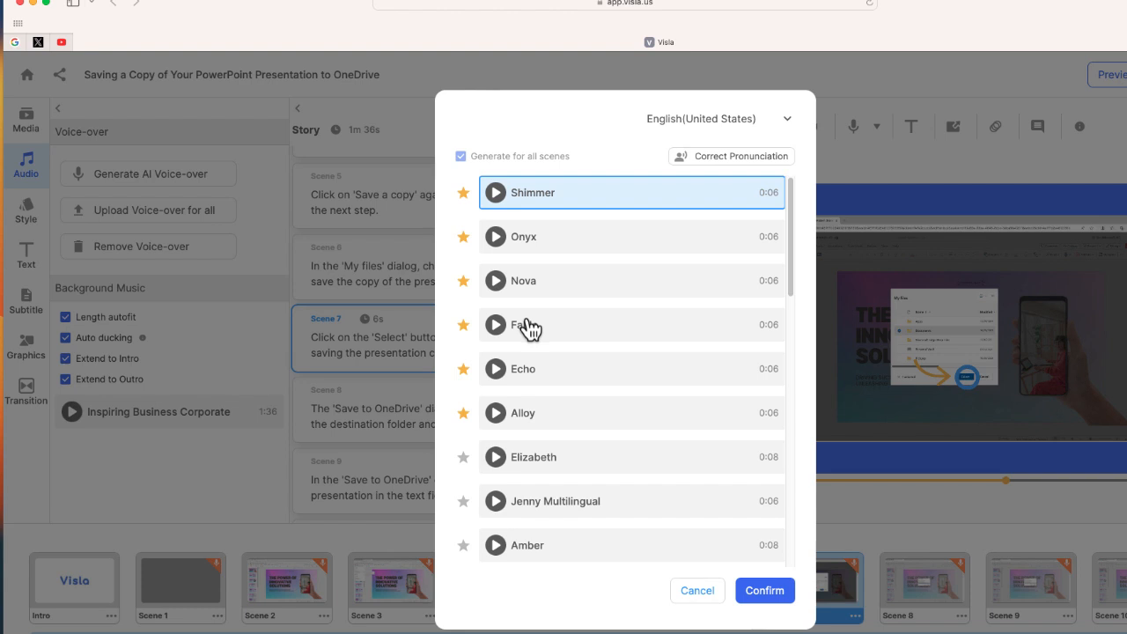
click(695, 592)
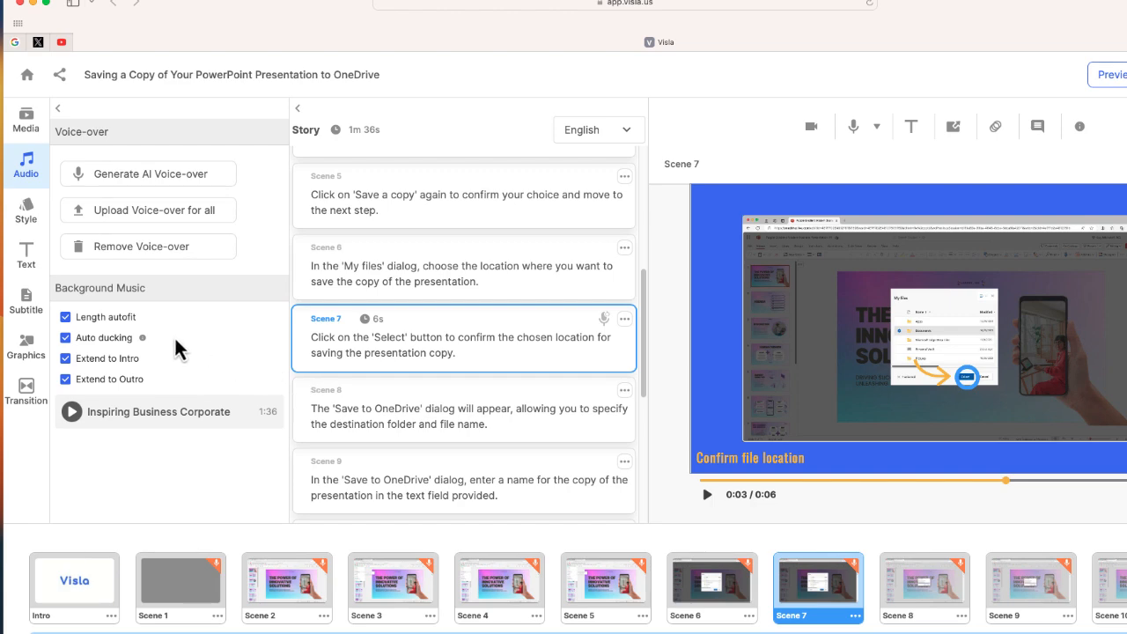
Step: Browse the stock tracks and project media available for replacing the "Inspiring Business Corporate" background music
mouse_move(176, 423)
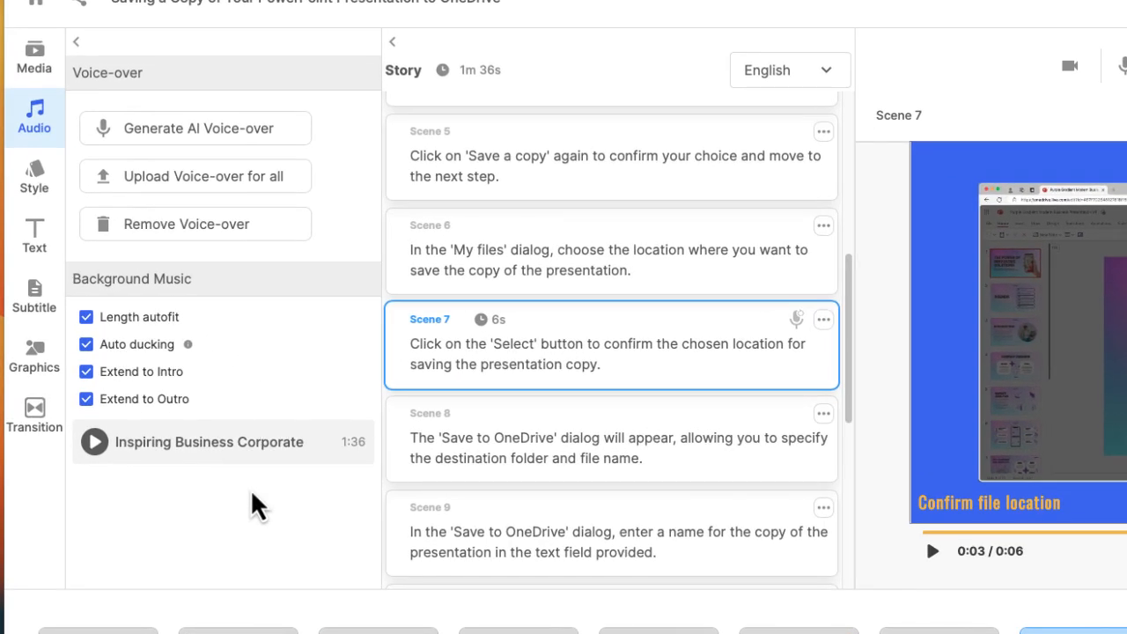
mouse_move(256, 458)
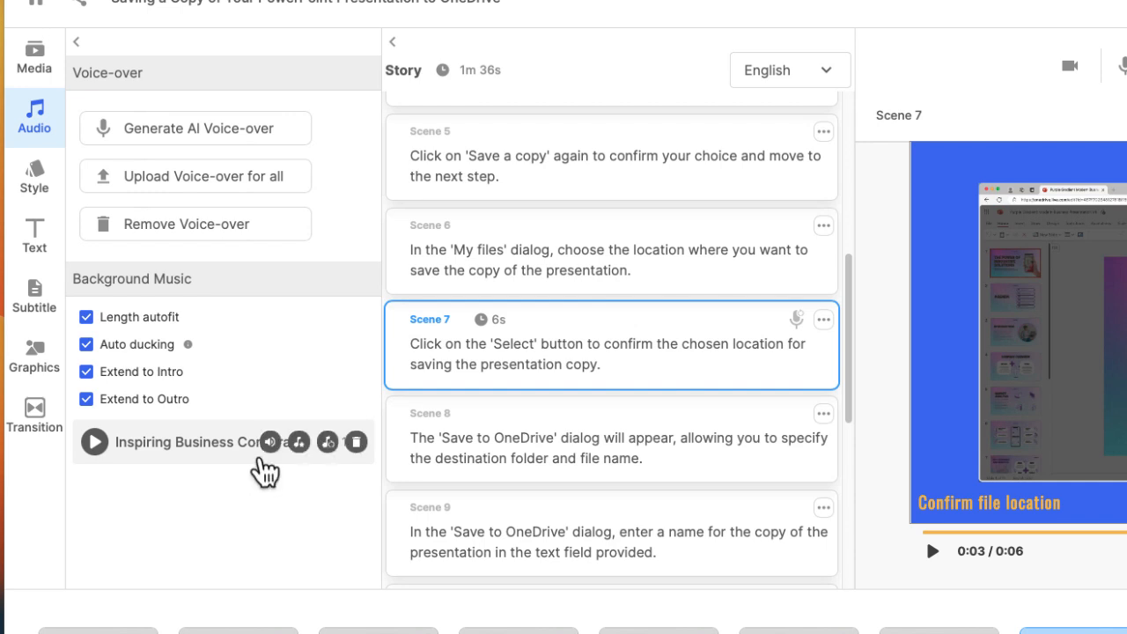
click(326, 442)
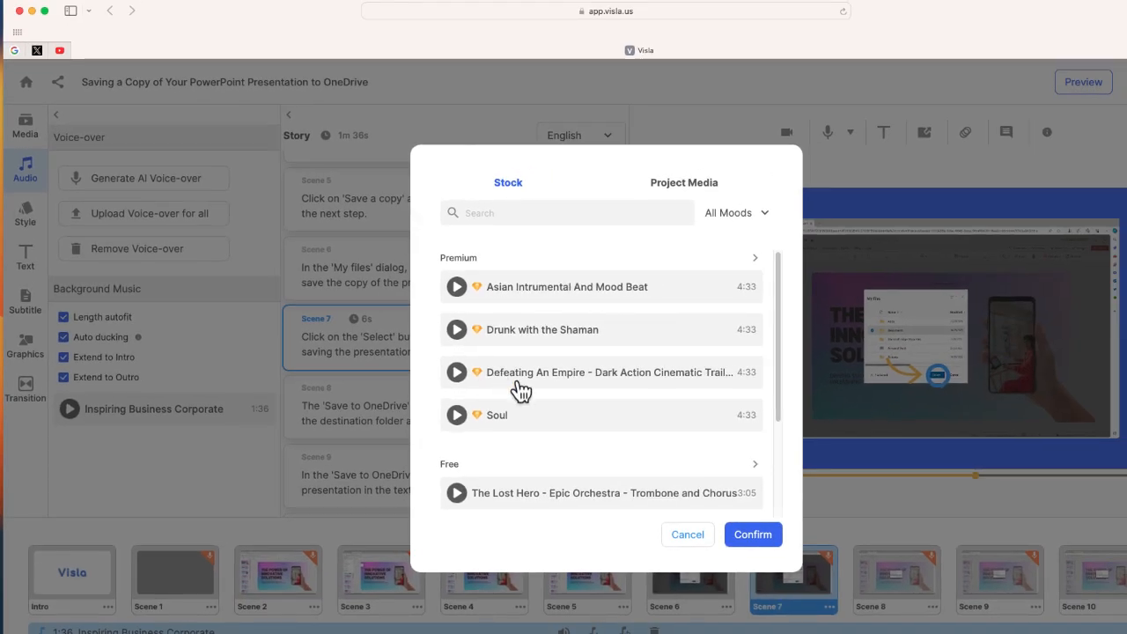
scroll(519, 391, down, 3)
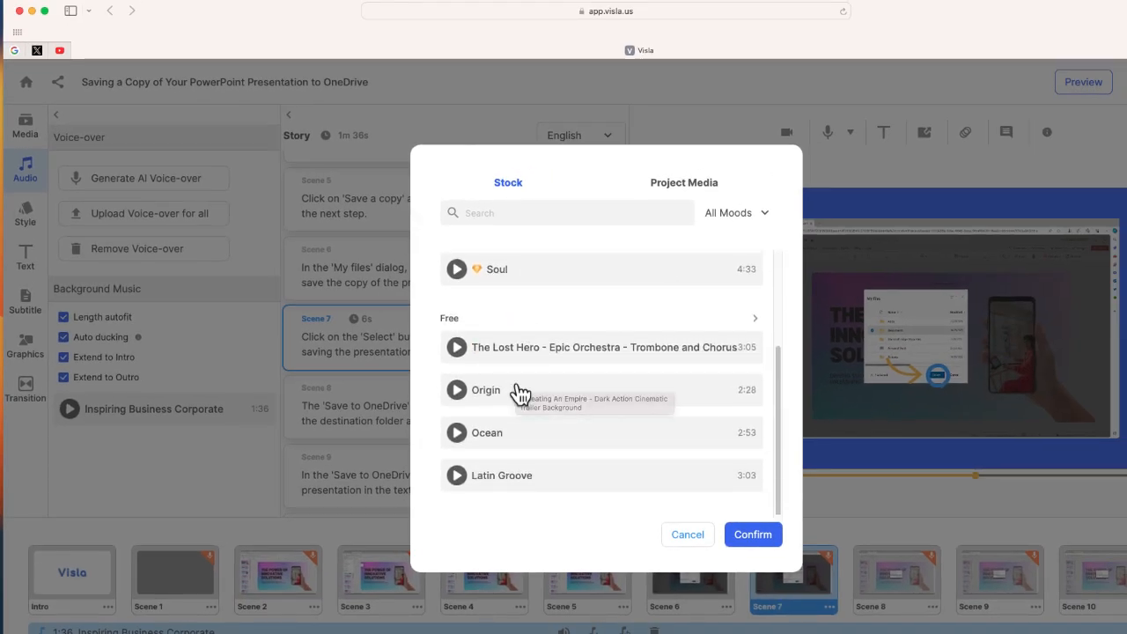
scroll(519, 393, up, 3)
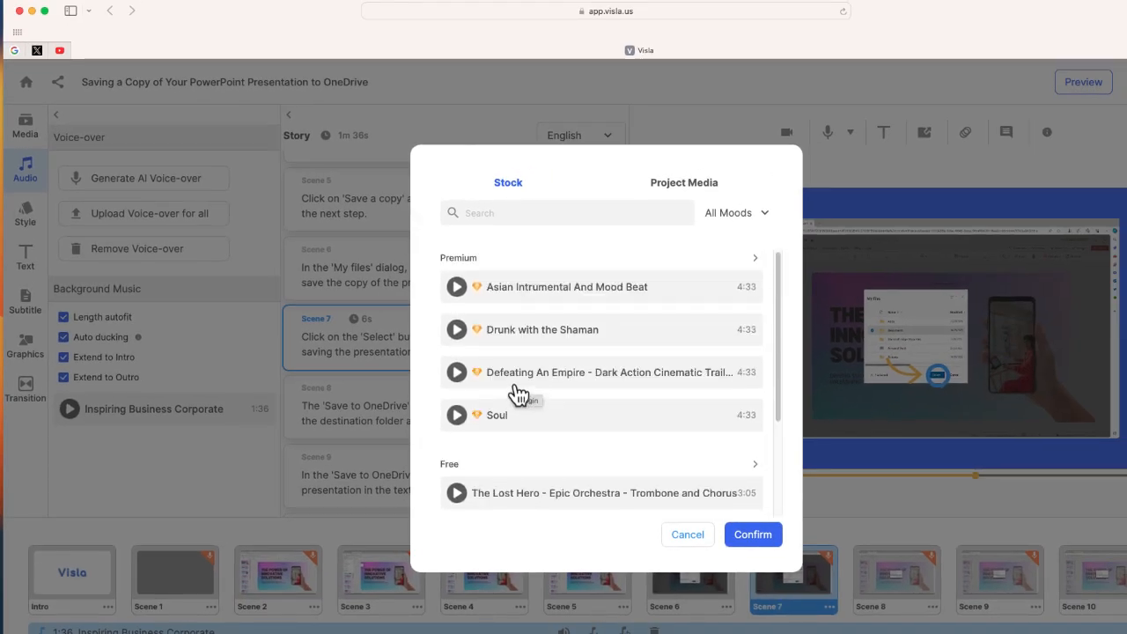
click(683, 188)
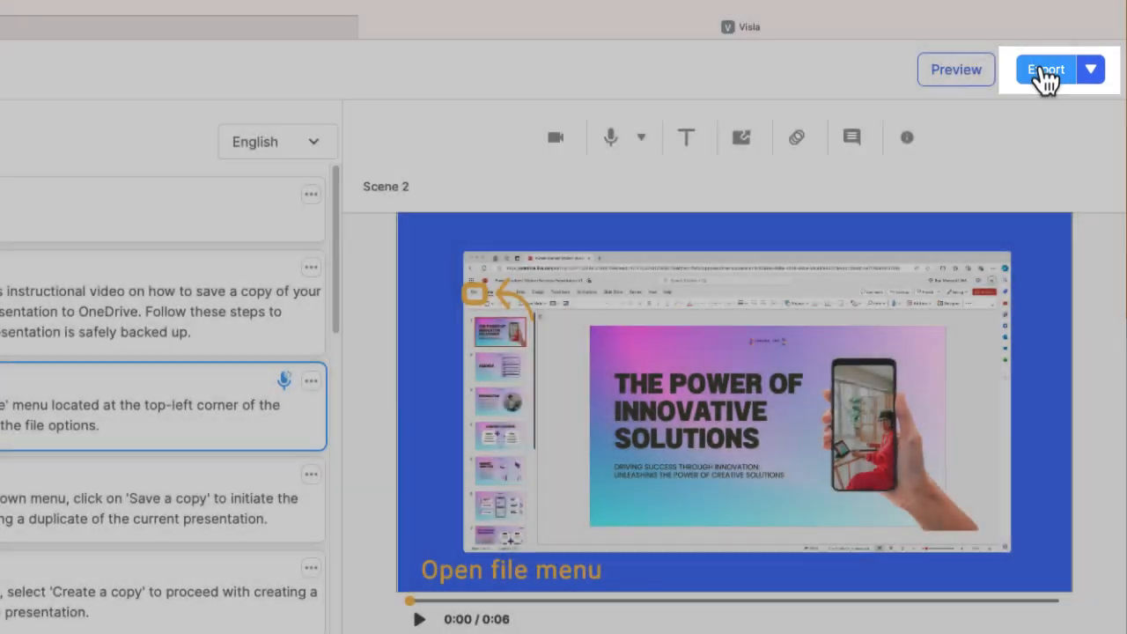
Step: Export the finished PowerPoint tutorial video and play the exported clip
click(1045, 70)
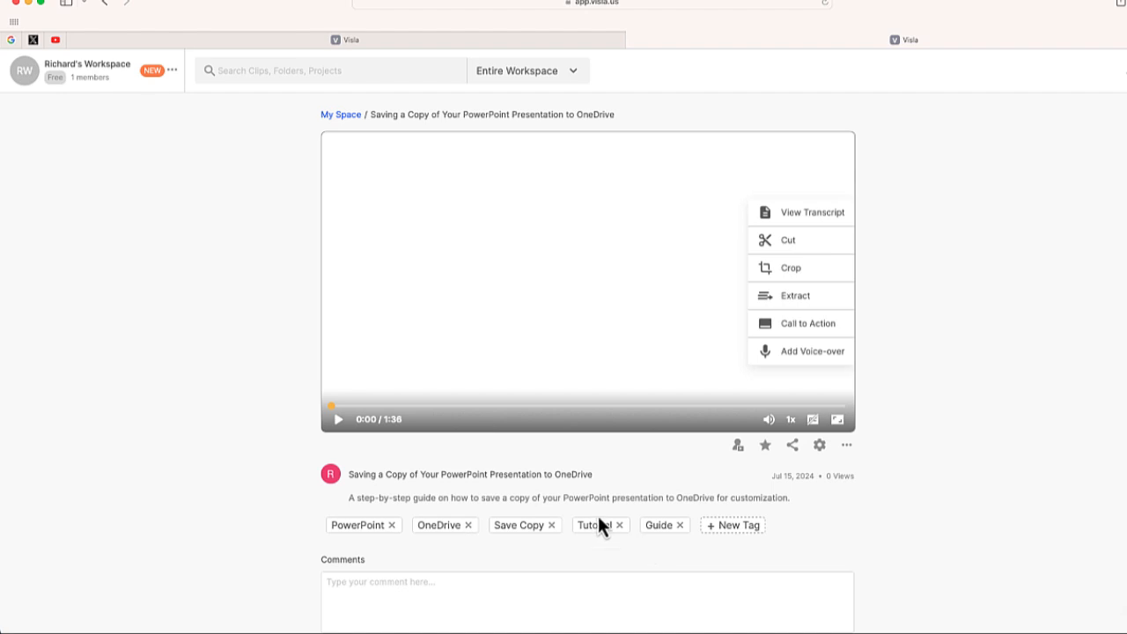
click(337, 421)
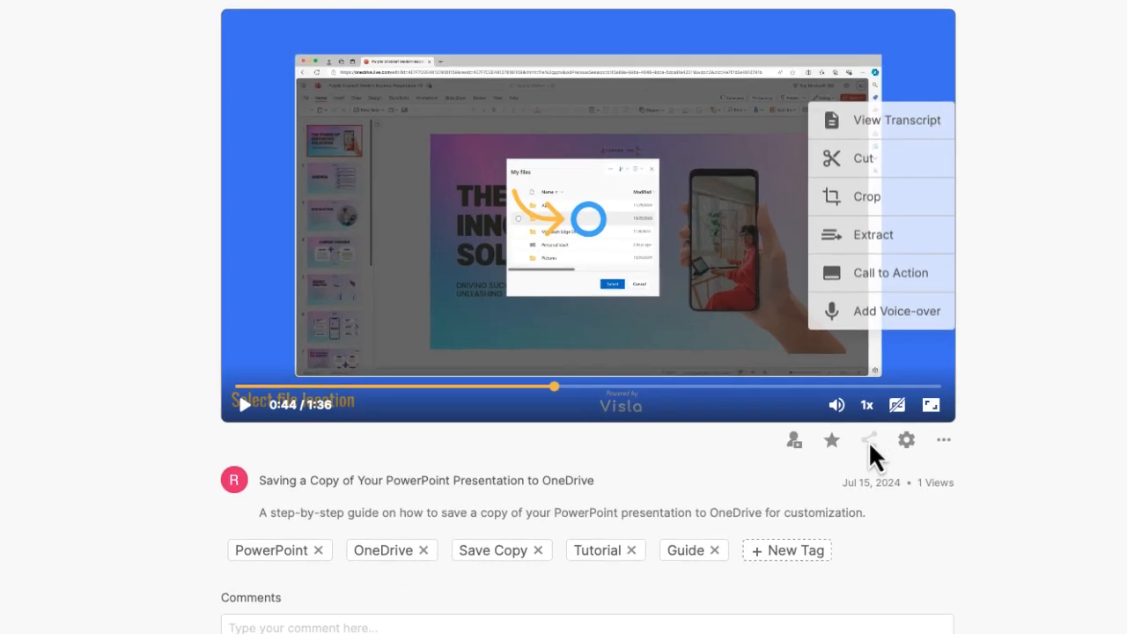
Step: Review the exported video's sharing options without changing them, and download the video
click(868, 440)
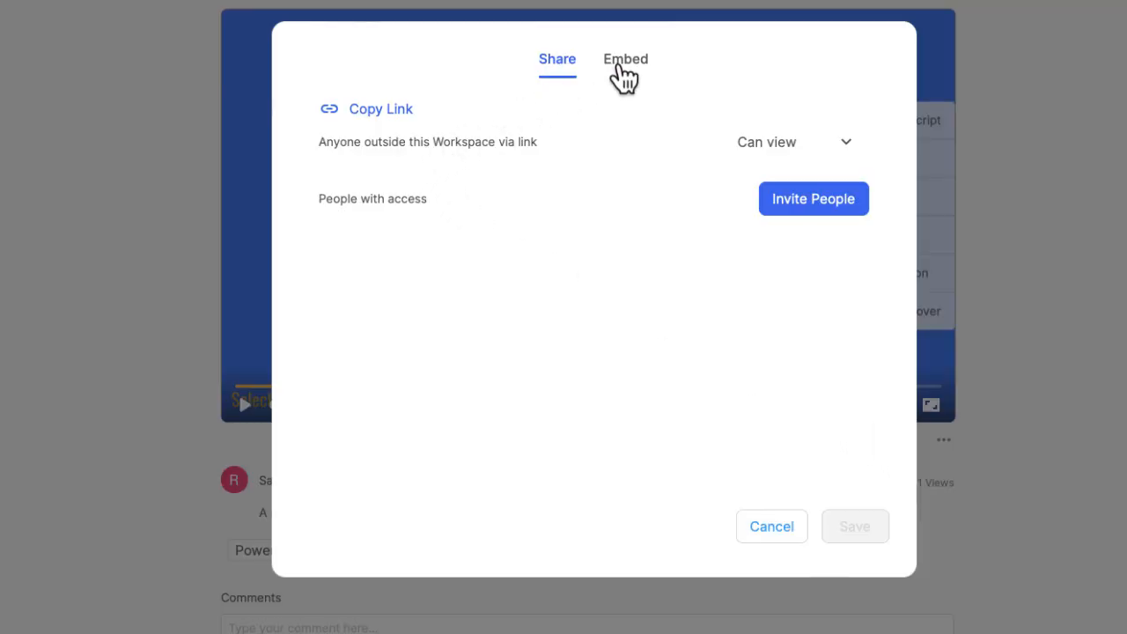
click(774, 528)
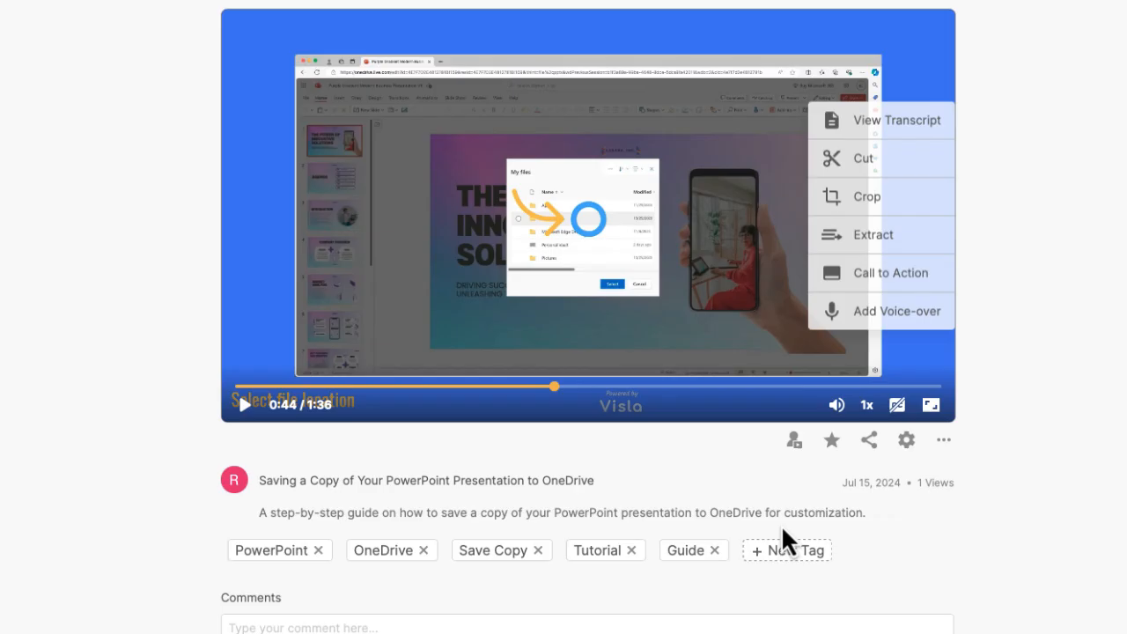
click(943, 443)
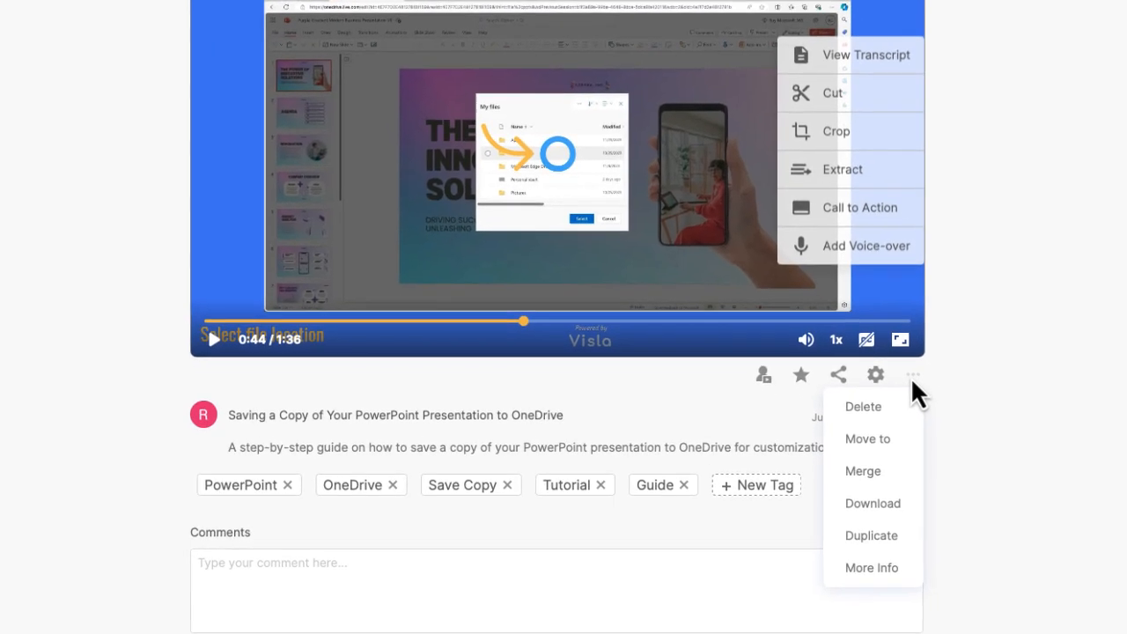
click(898, 513)
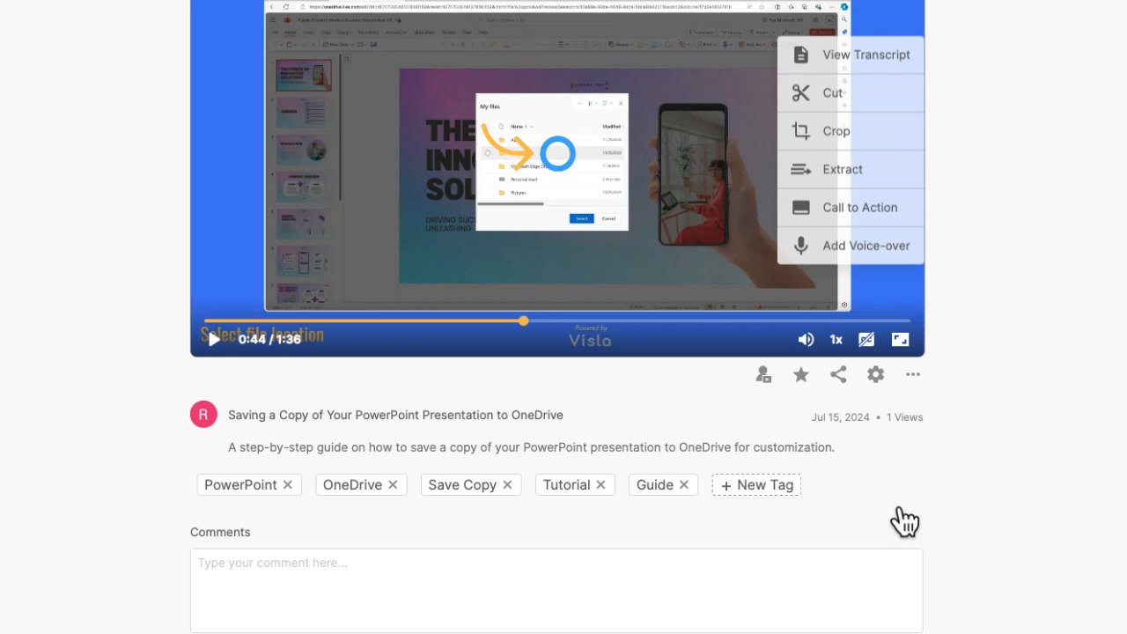